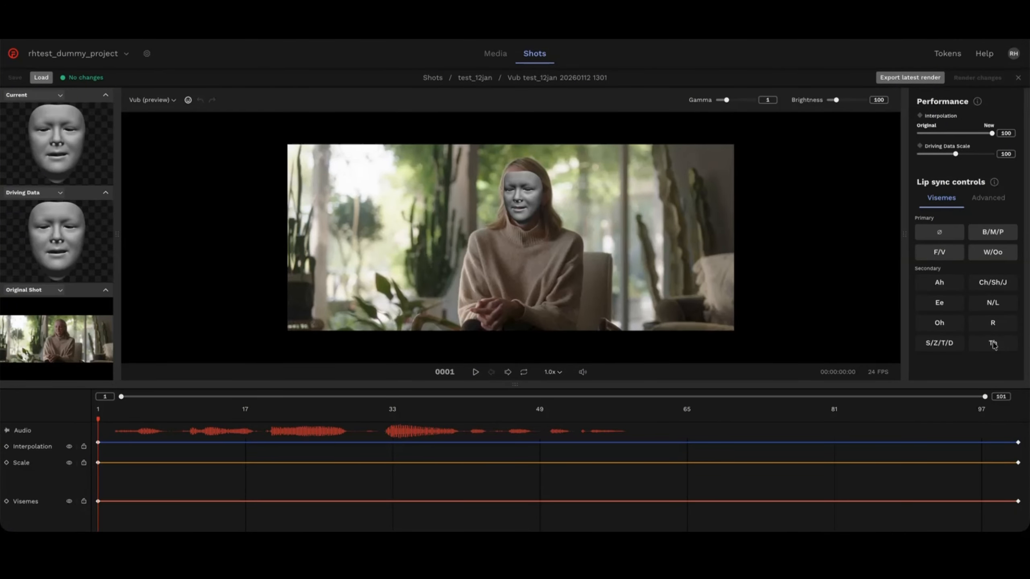
- Hide the face mesh overlay, enlarge the face in the preview and play the opening of the shot
left_click(188, 101)
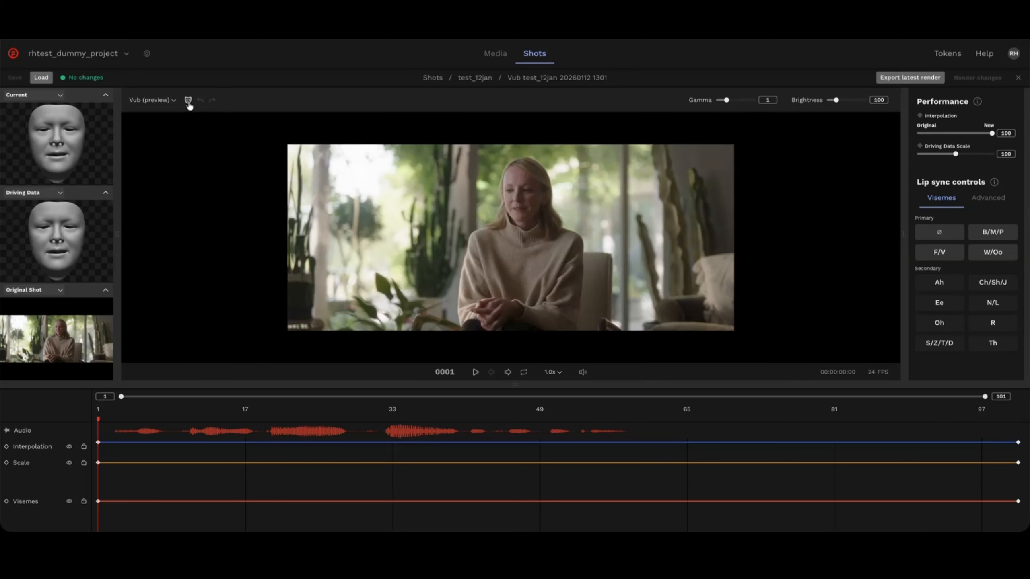
scroll(534, 196, "up", 5)
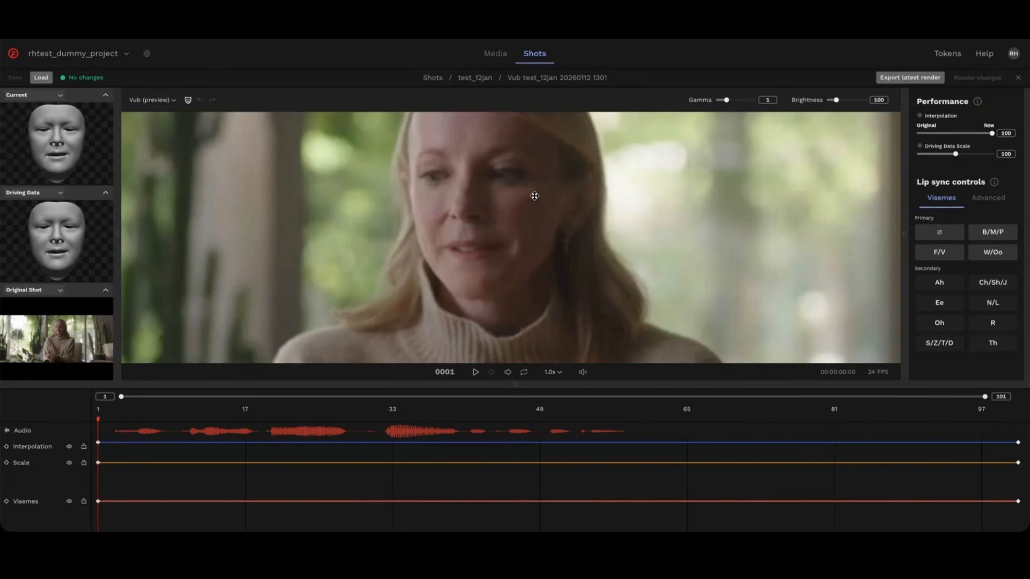
key("space")
left_click(106, 419)
key("space")
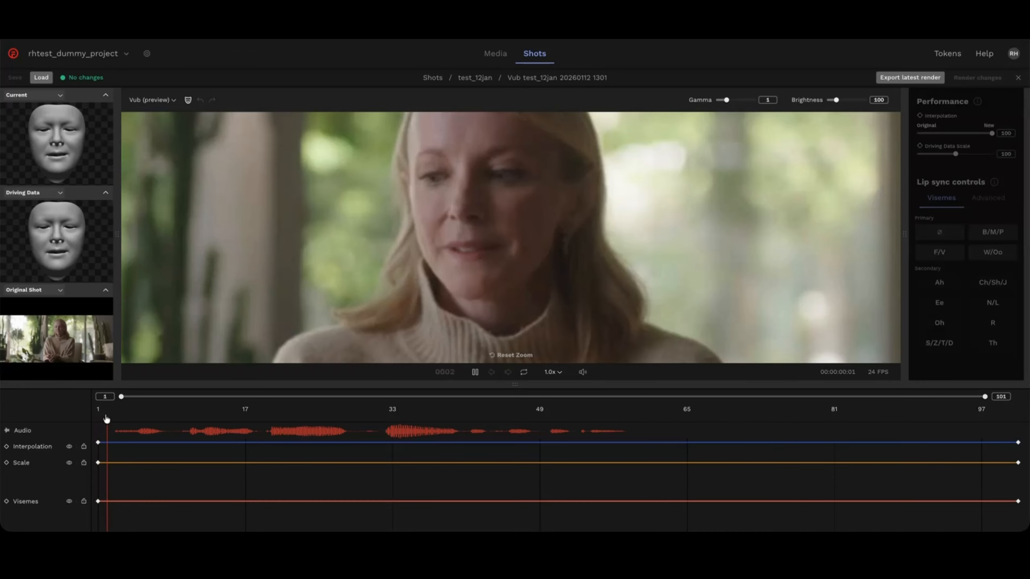
key("space")
key("Left")
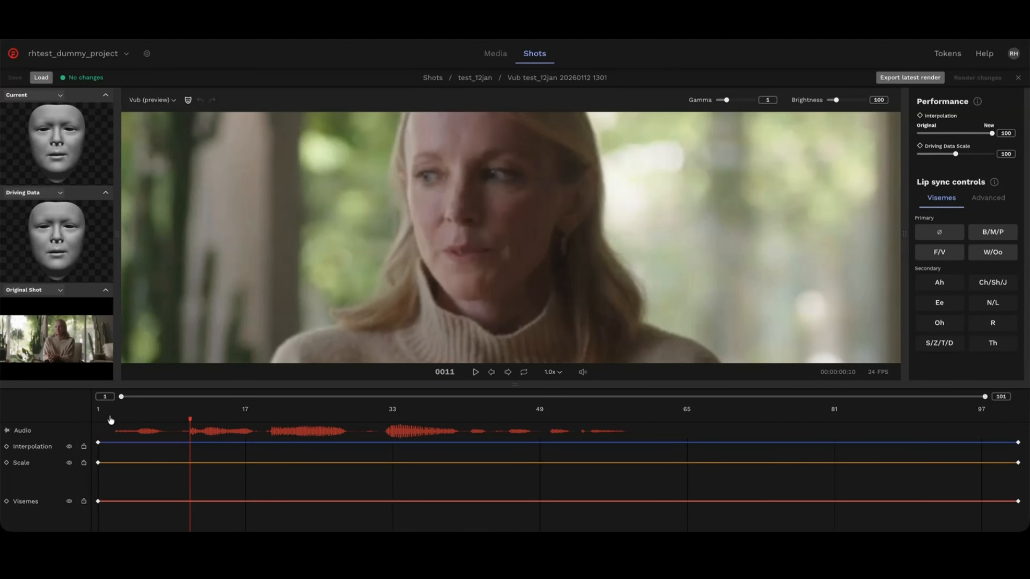
- Add an N/L viseme where the speech begins and place its keyframe on the baseline at frame 3
left_click(109, 417)
key("Right")
key("Right")
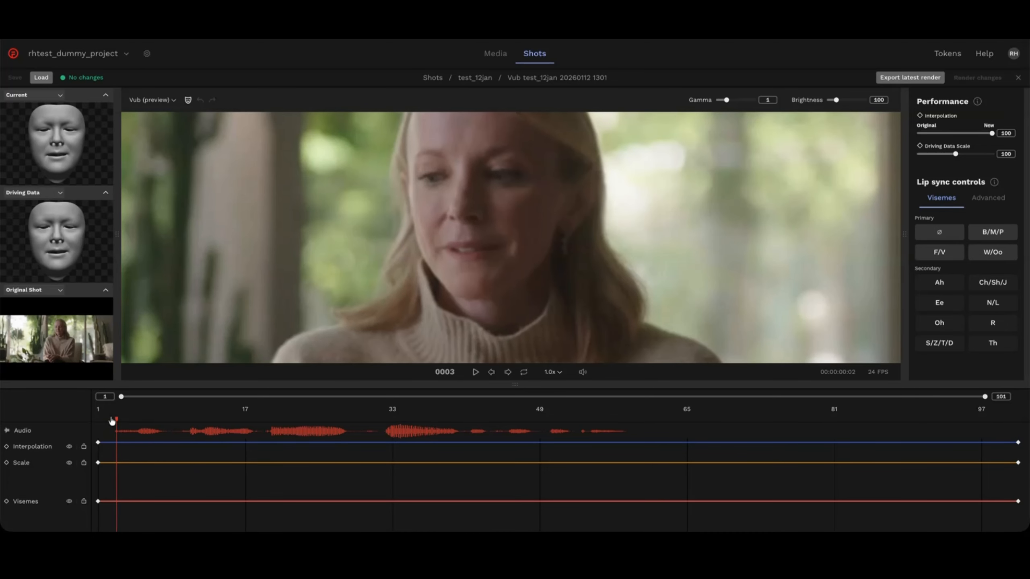
key("Left")
left_click(987, 307)
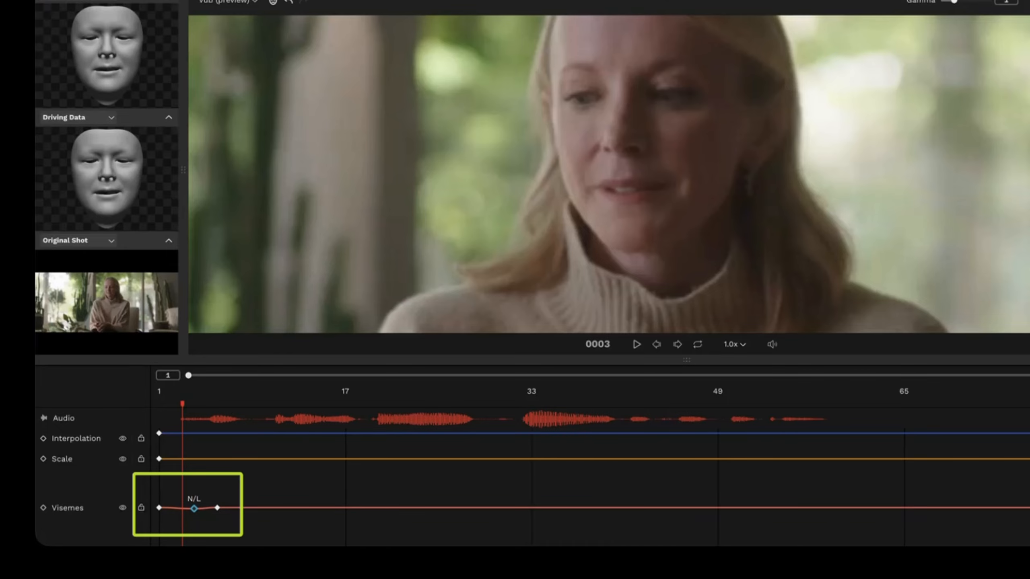
mouse_move(181, 511)
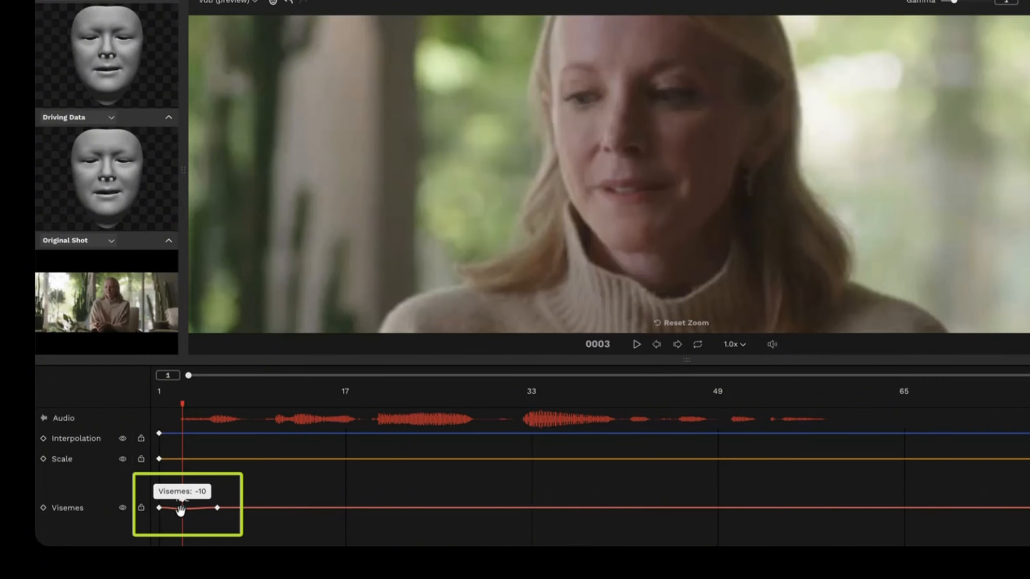
left_click_drag(181, 511, 183, 505)
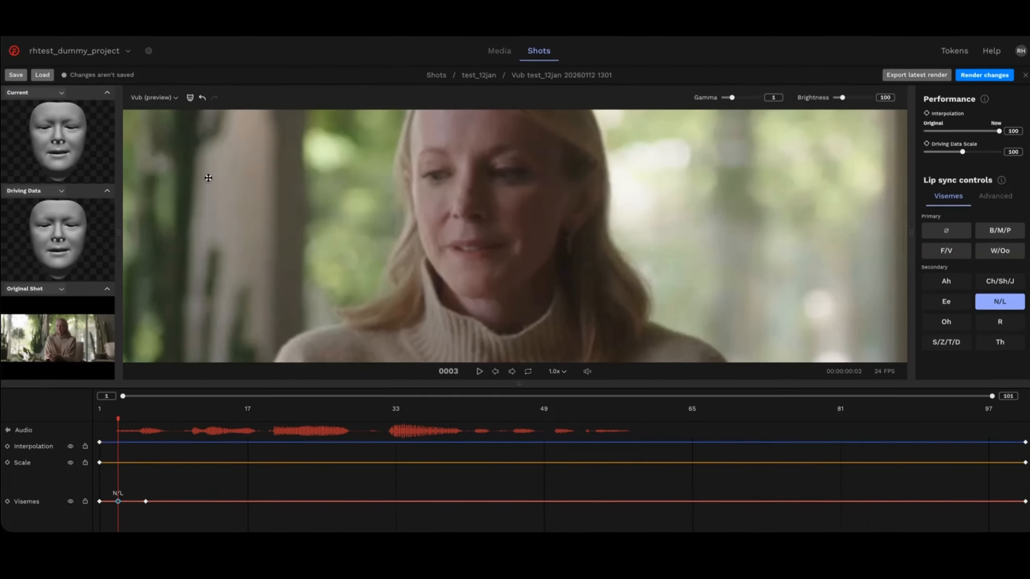
- Show the face mesh overlay and raise the intensity of the N/L viseme keyframe above the baseline
left_click(190, 97)
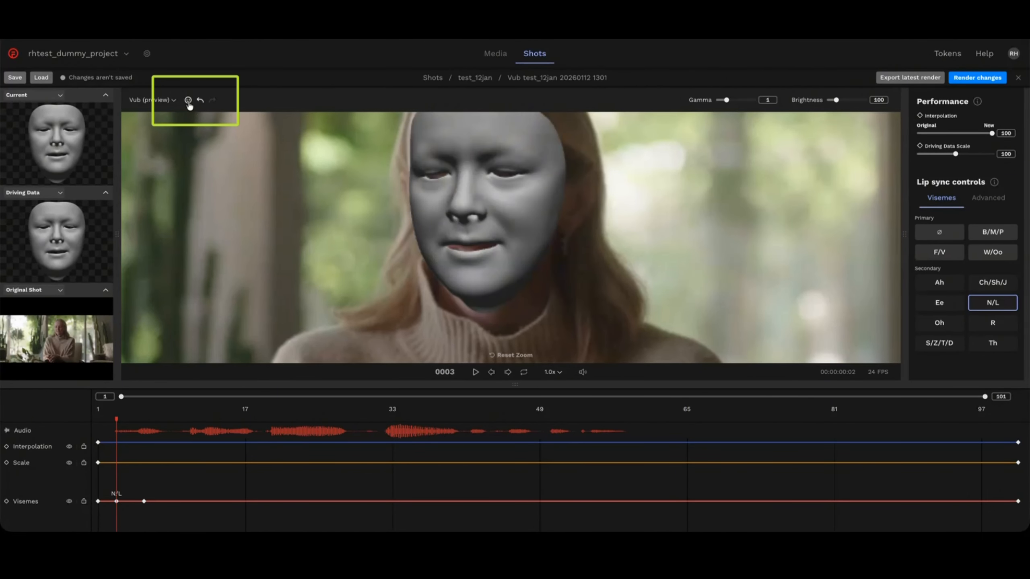
left_click(117, 502)
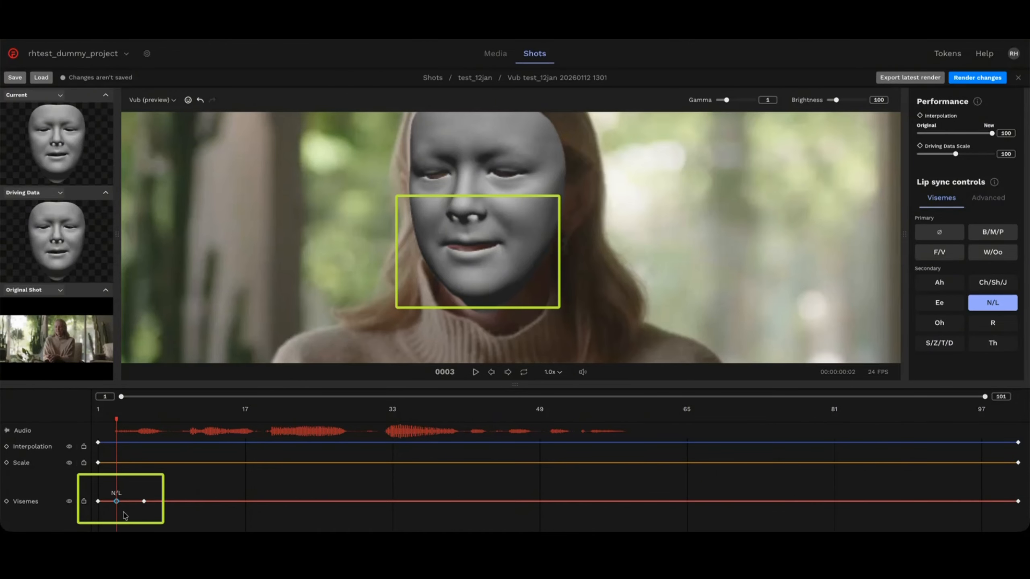
key("Up")
key("Up")
key("Up")
key("Up")
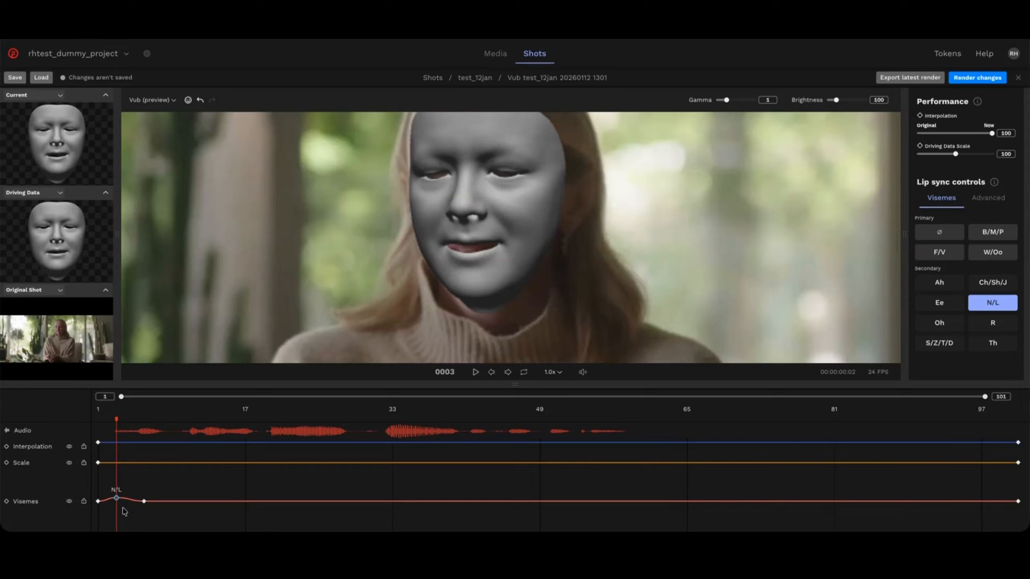
mouse_move(118, 497)
key("Up")
- Play the shot with the mesh overlay to check the N/L mouth shape
left_click(128, 477)
key("space")
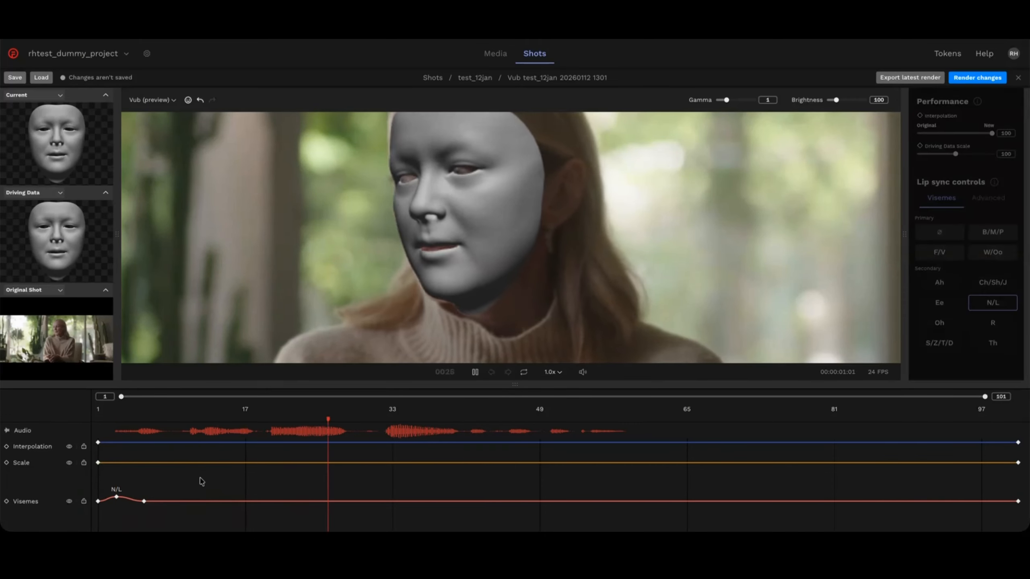
key("space")
- Find the lip closure at frame 26 with the mesh hidden, show the mesh again and add a B/M/P viseme there
left_click(261, 415)
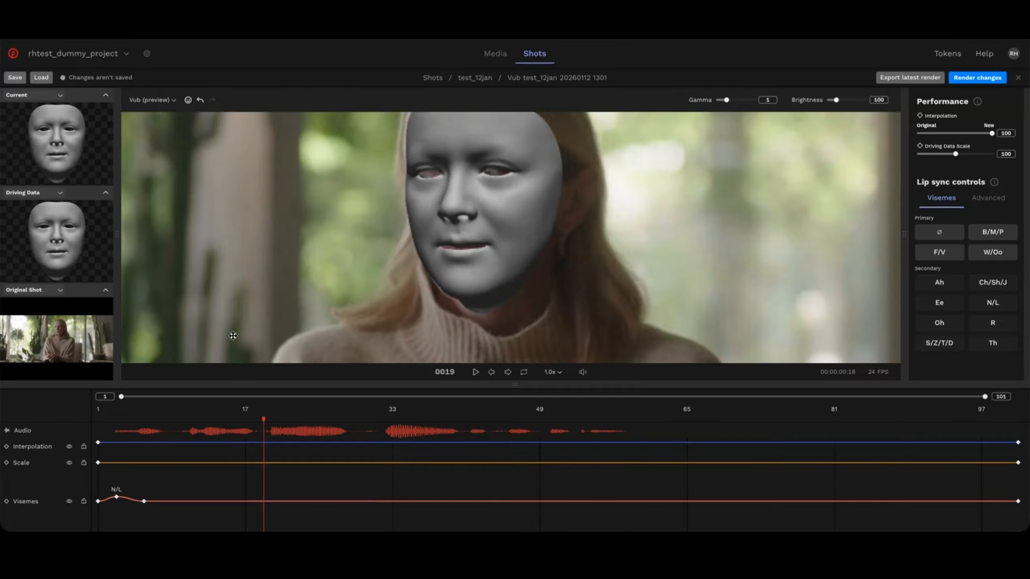
left_click(188, 100)
key("Right")
key("Right")
key("Right")
key("Right")
key("Right")
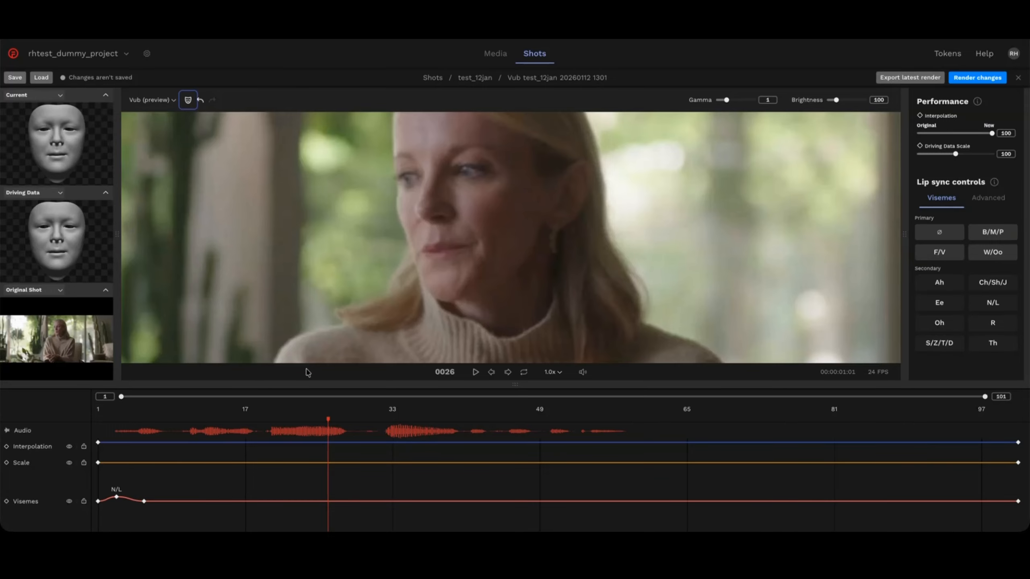
left_click(188, 101)
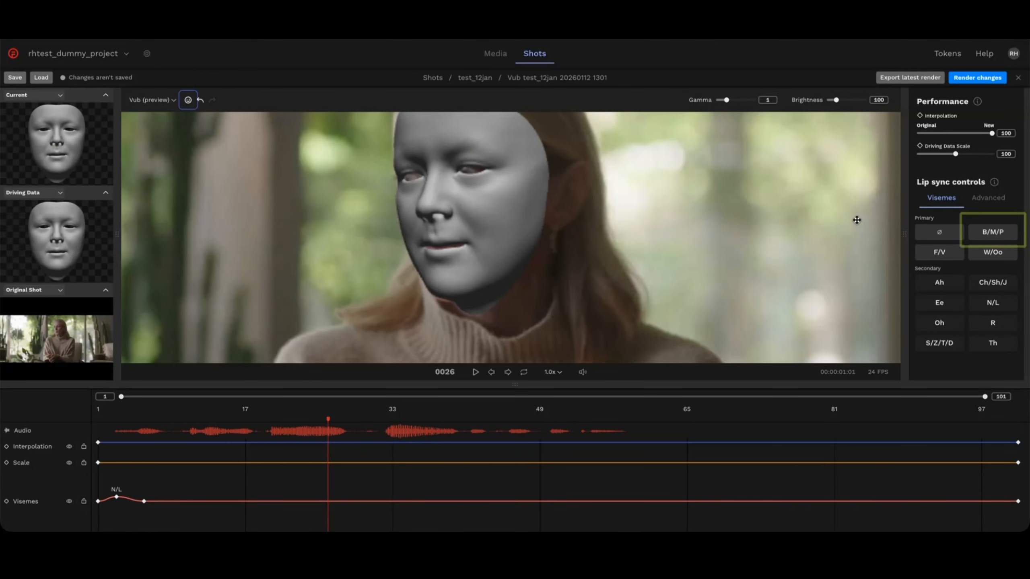
left_click(1002, 232)
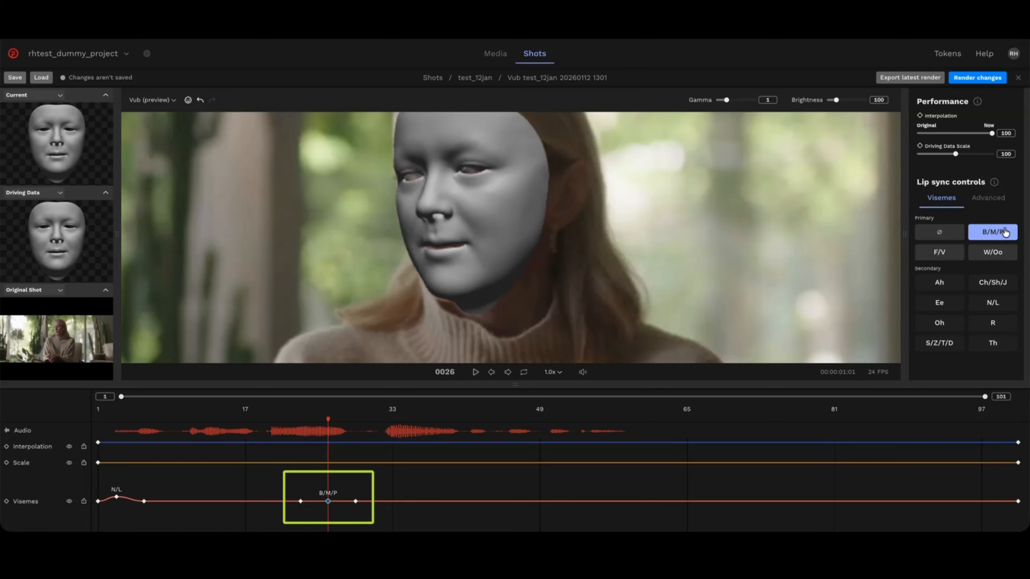
- Raise the intensity of the B/M/P viseme at frame 26 slightly and render the changes
key("Up")
key("Up")
key("Up")
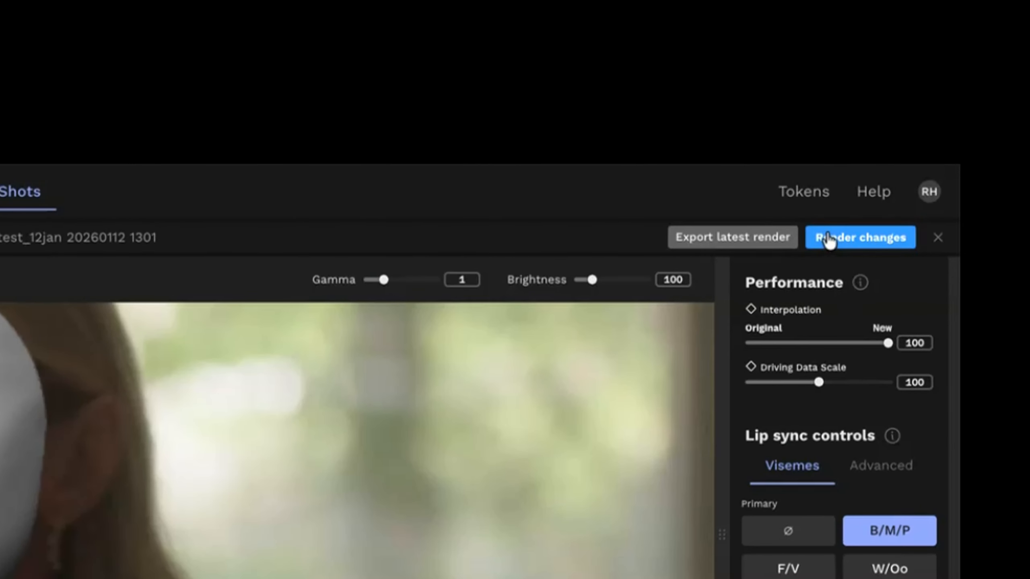
left_click(961, 78)
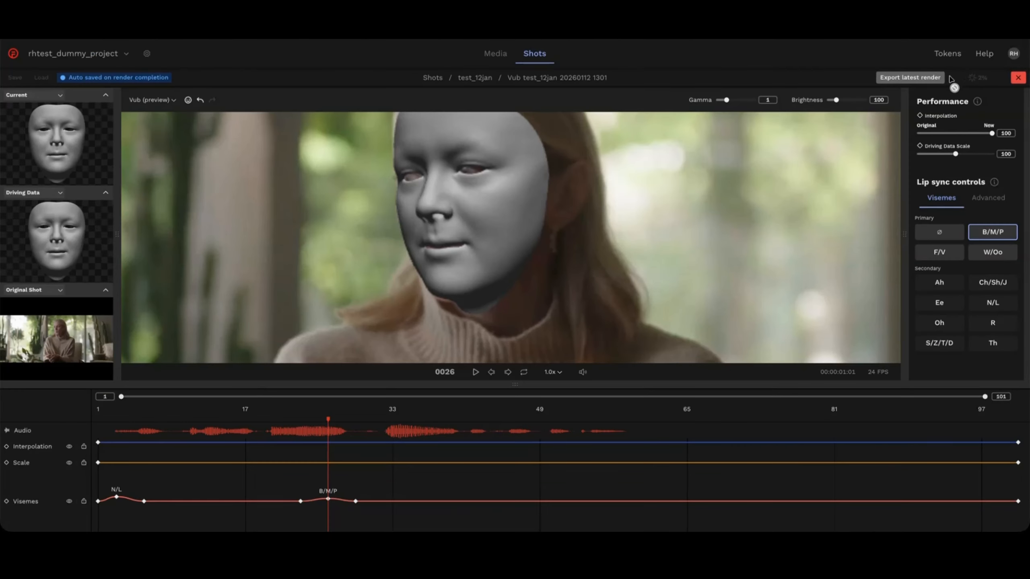
- Hide the mesh overlay and review the rendered shot from the beginning, first frame by frame and in playback
left_click(188, 99)
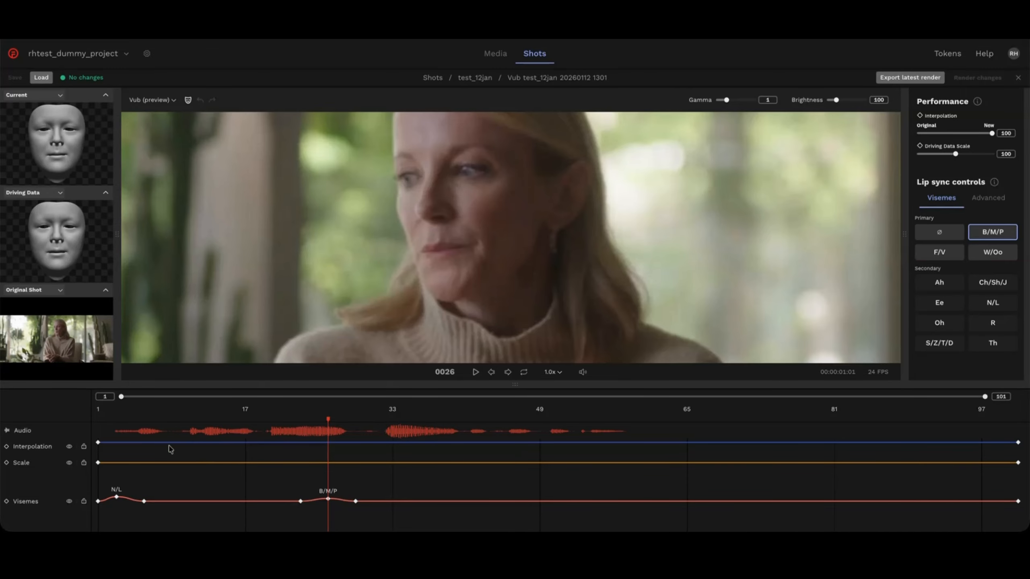
left_click(97, 422)
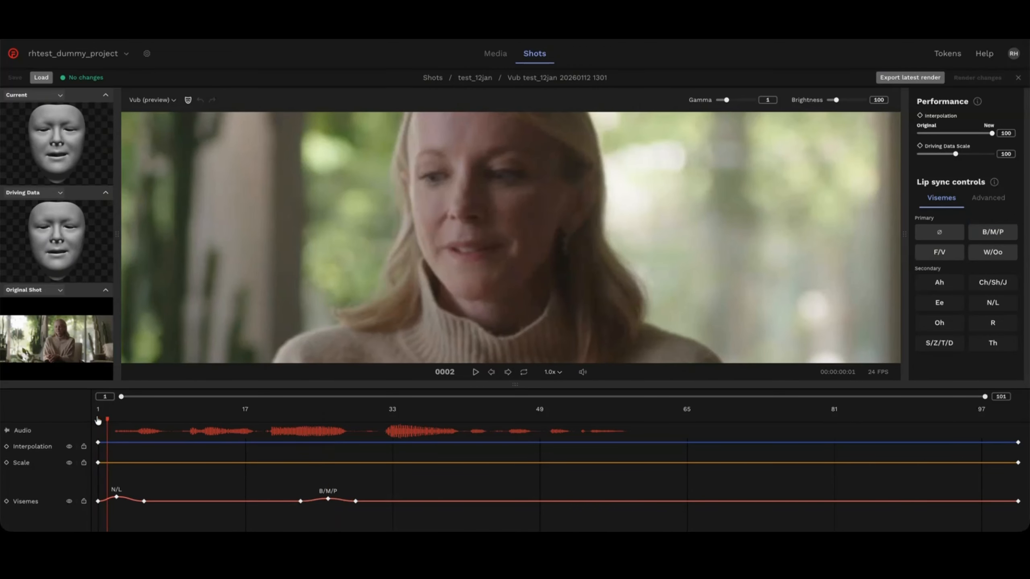
key("Right")
key("Right")
key("Right")
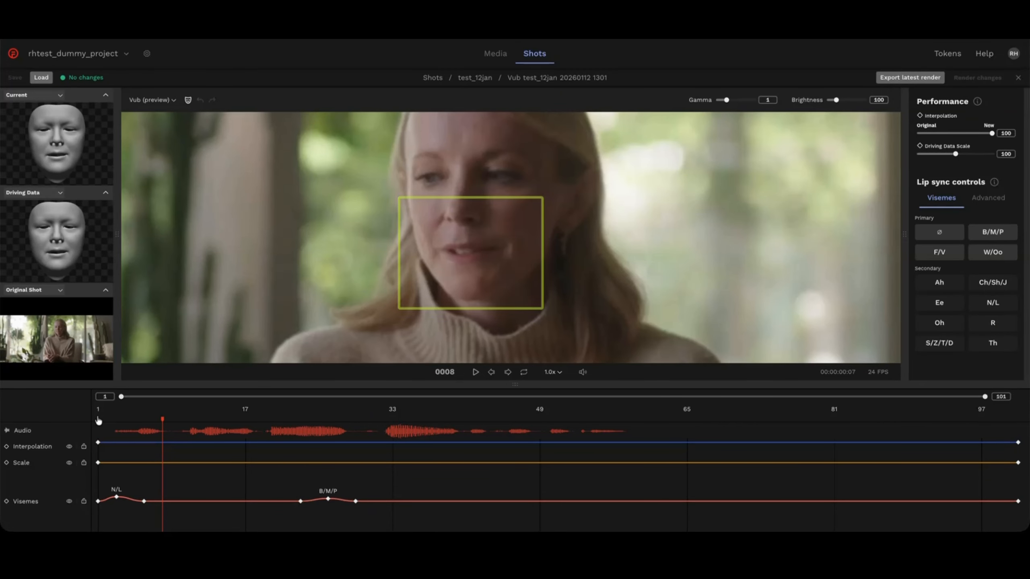
key("space")
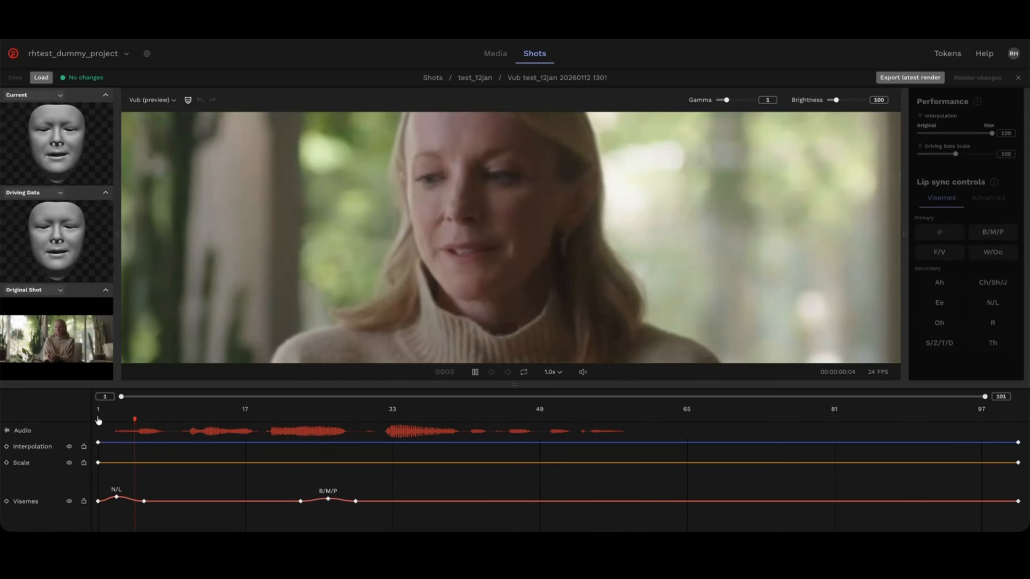
key("space")
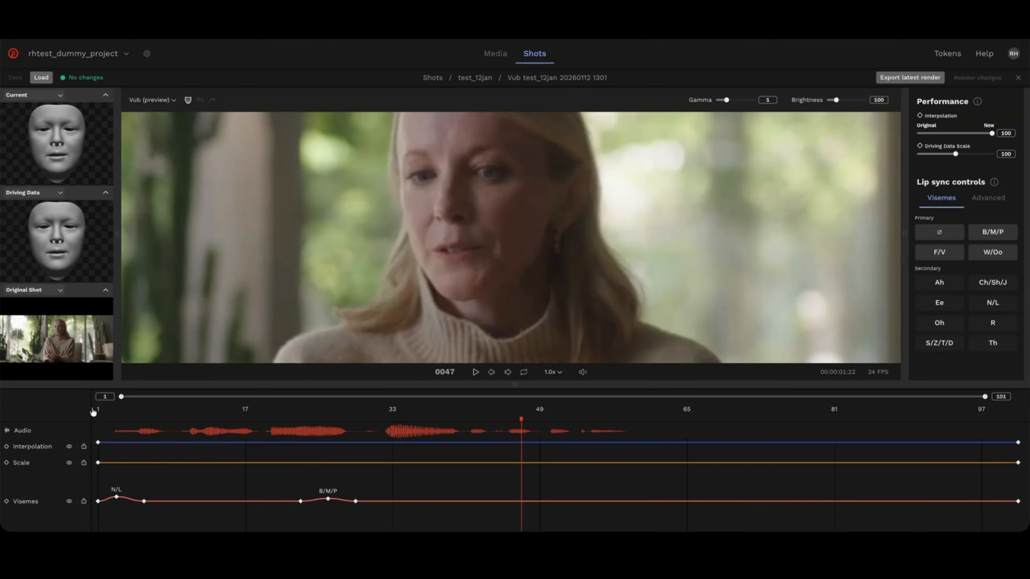
- Return the playhead to frame 26 and inspect the B/M/P viseme keyframe
key("Left")
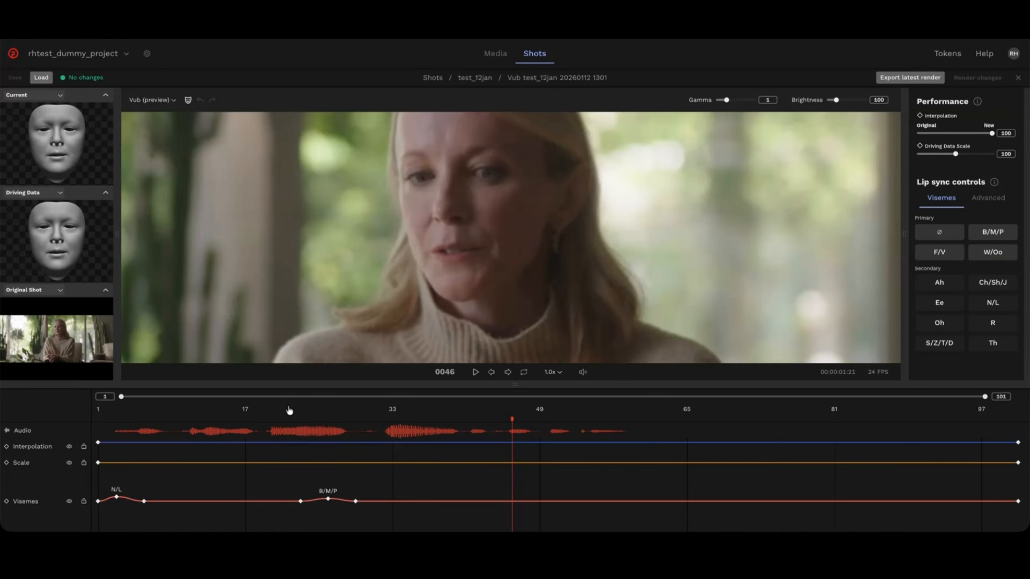
left_click_drag(290, 414, 325, 447)
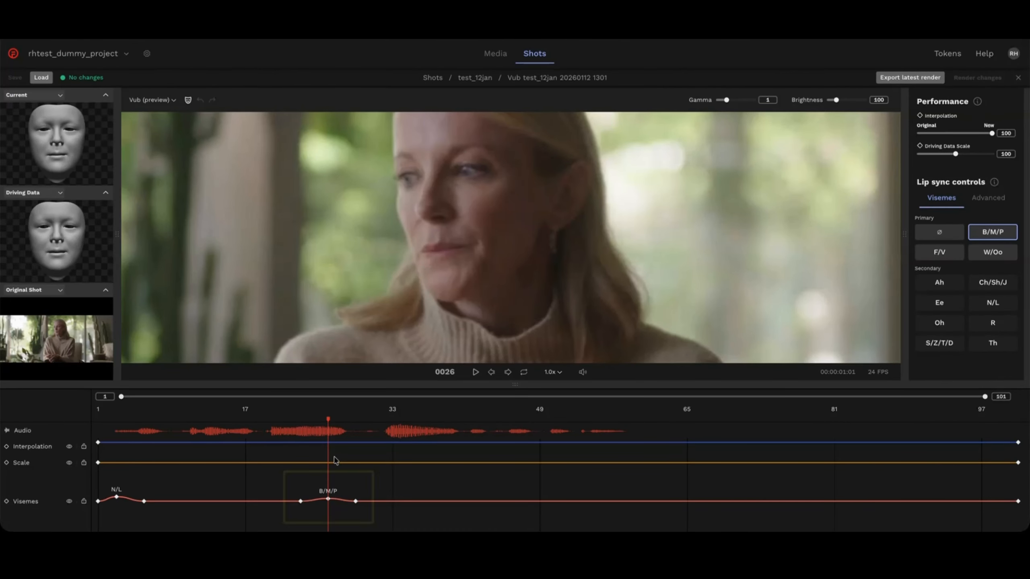
left_click(328, 498)
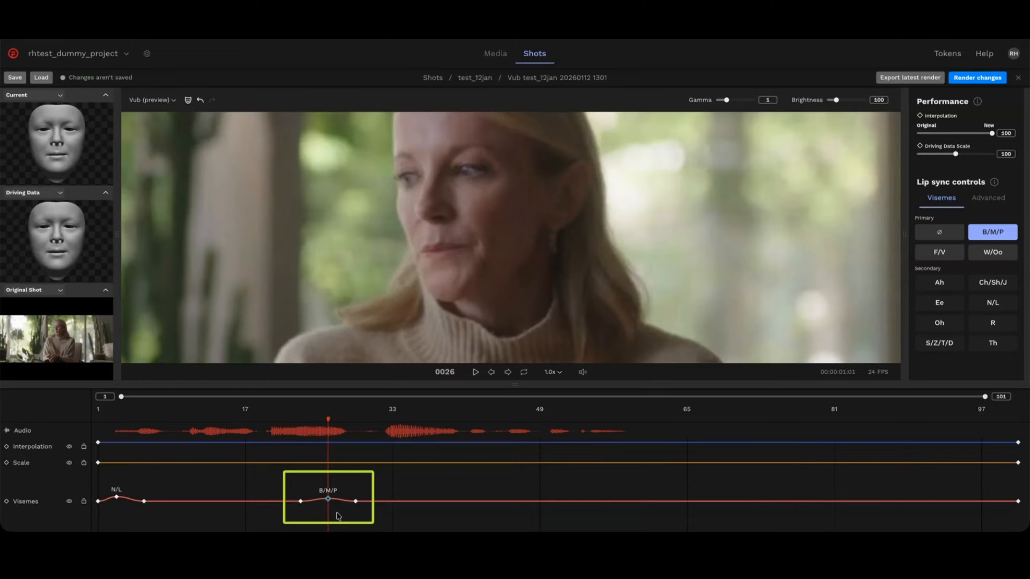
left_click(339, 515)
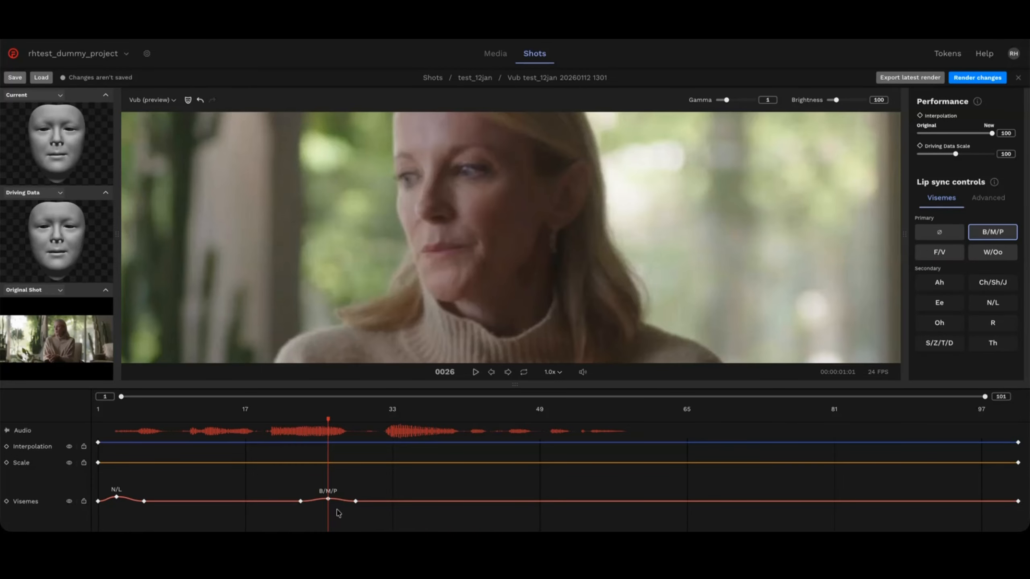
left_click(978, 229)
- Shift the keyframe that ends the B/M/P viseme to frame 28 to shorten its fade-out
left_click(356, 503)
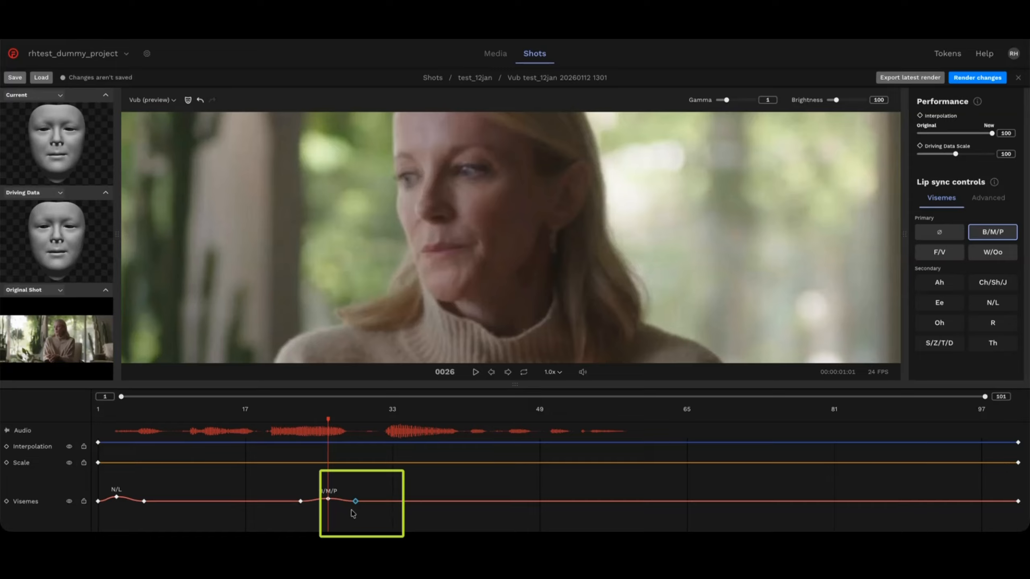
key("Right")
key("Right")
key("Right")
key("Left")
key("Left")
key("Left")
key("Left")
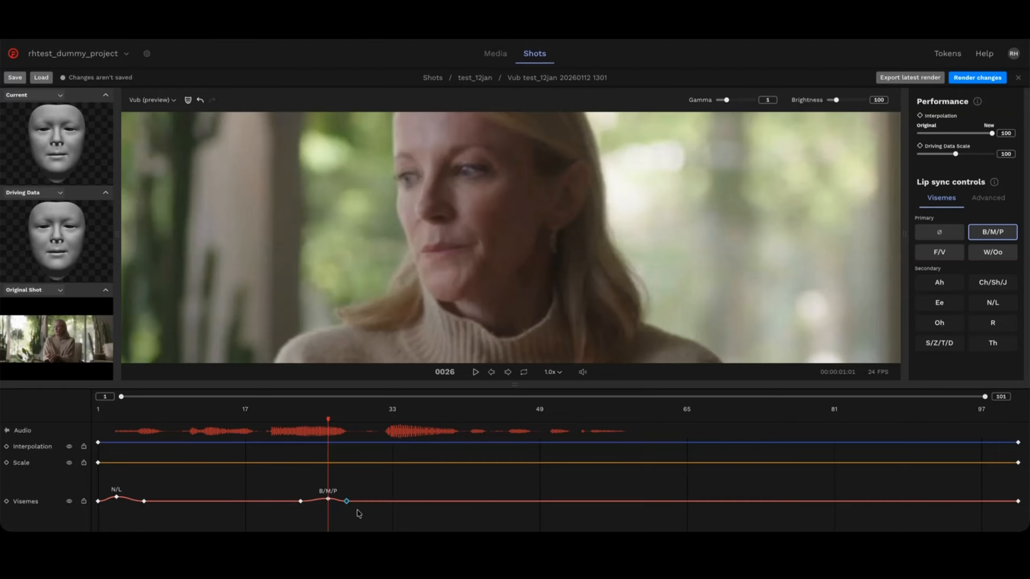
- Show the face mesh overlay and lower the intensity of the B/M/P viseme at frame 26 below the baseline
left_click(189, 100)
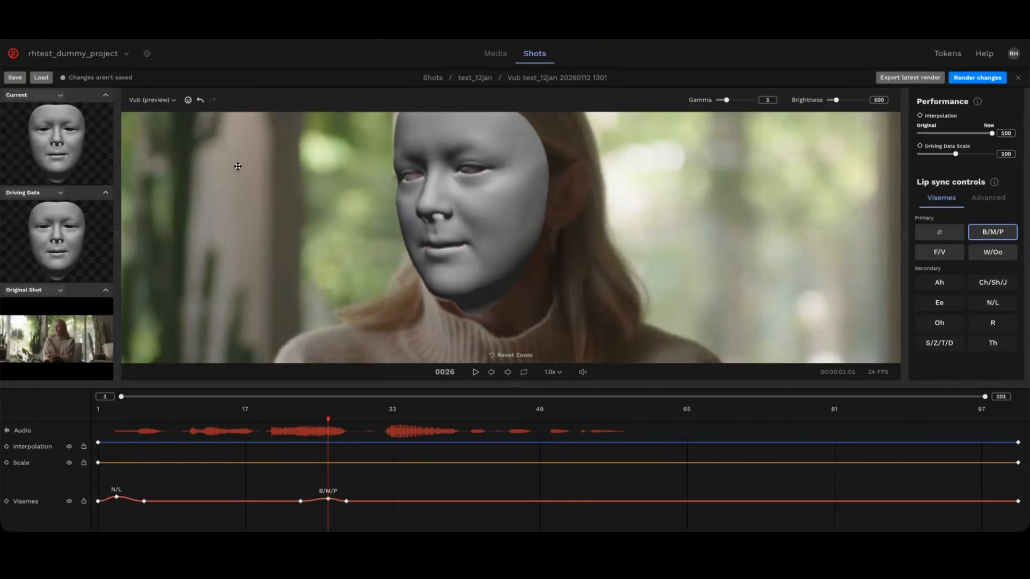
left_click(328, 500)
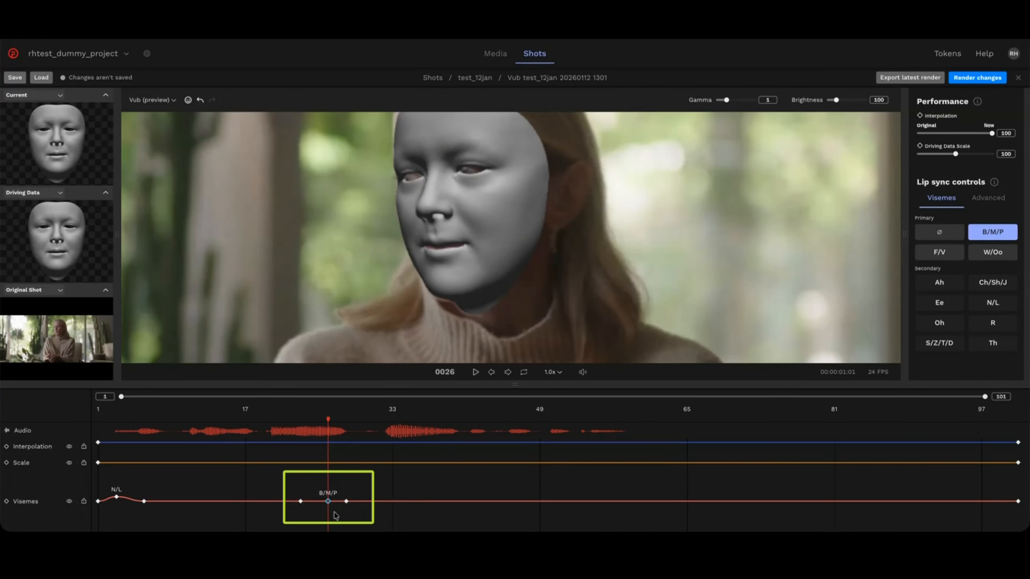
key("Down")
key("Down")
key("Down")
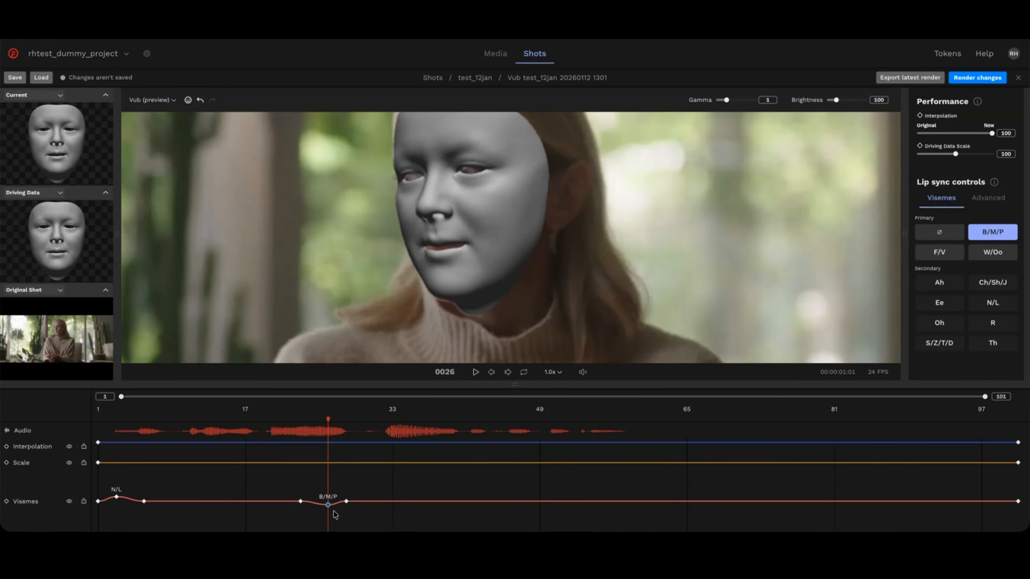